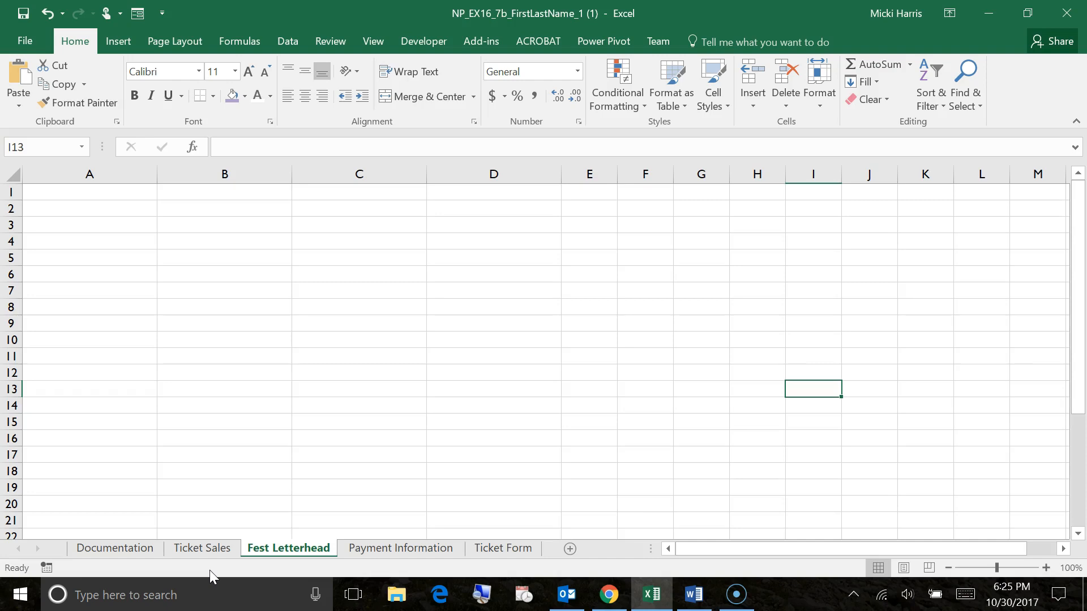
Start a new macro recording with absolute references, naming it Fest_Letterhead and assigning the shortcut Ctrl+Shift+L.
{"action": "left_click", "coordinate": [428, 43]}
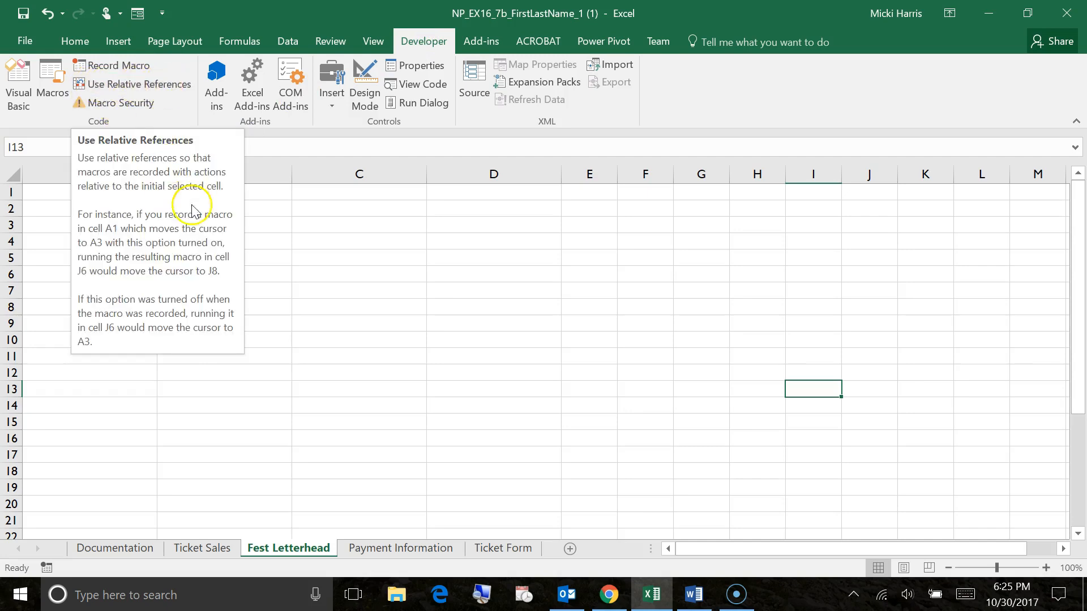
{"action": "left_click", "coordinate": [175, 85]}
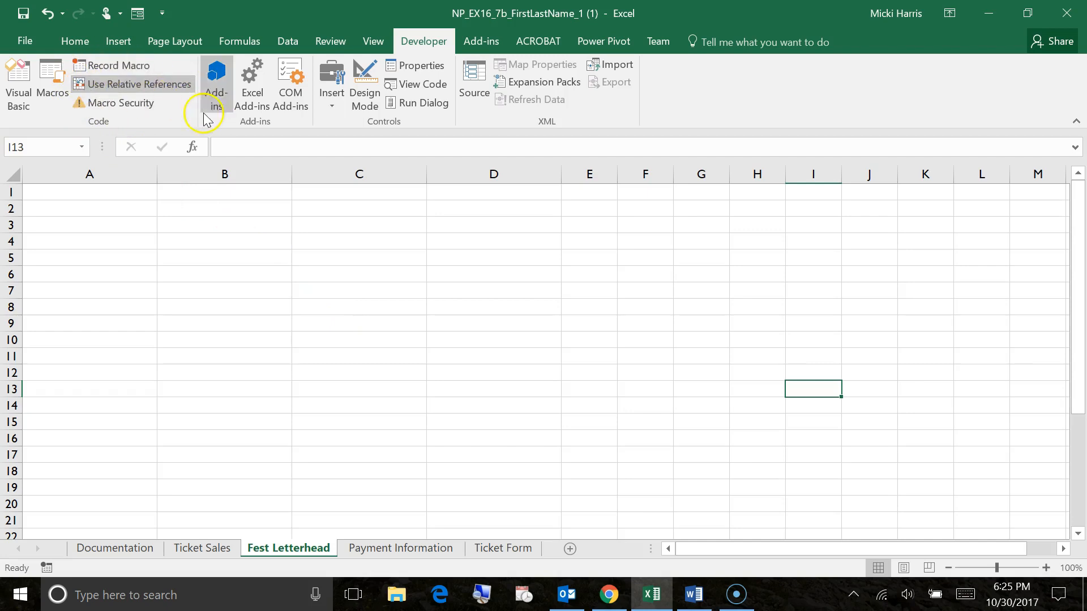
{"action": "left_click", "coordinate": [173, 85]}
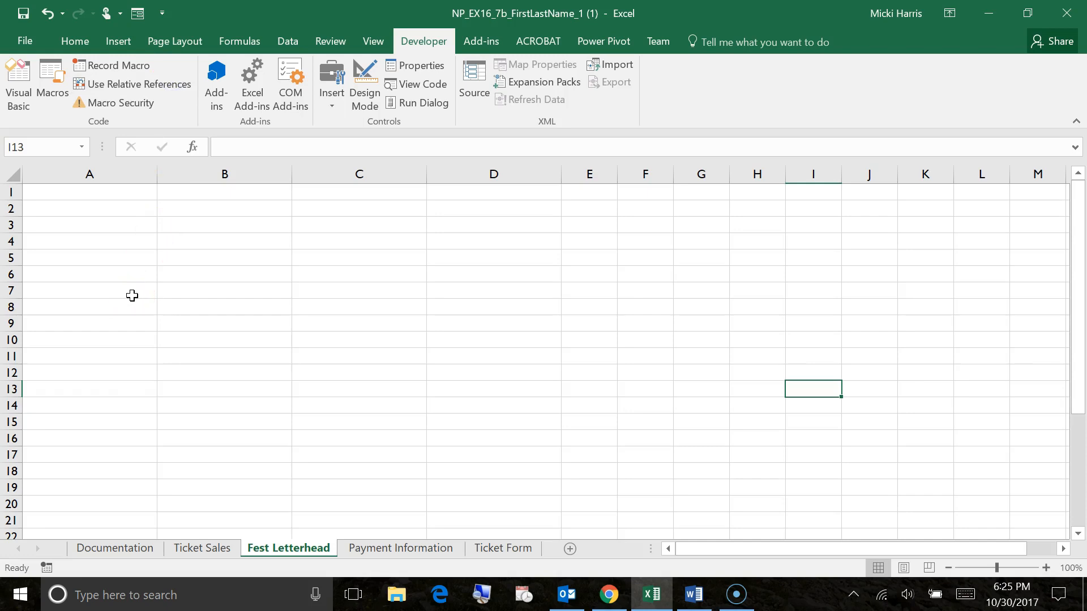
{"action": "left_click", "coordinate": [111, 72]}
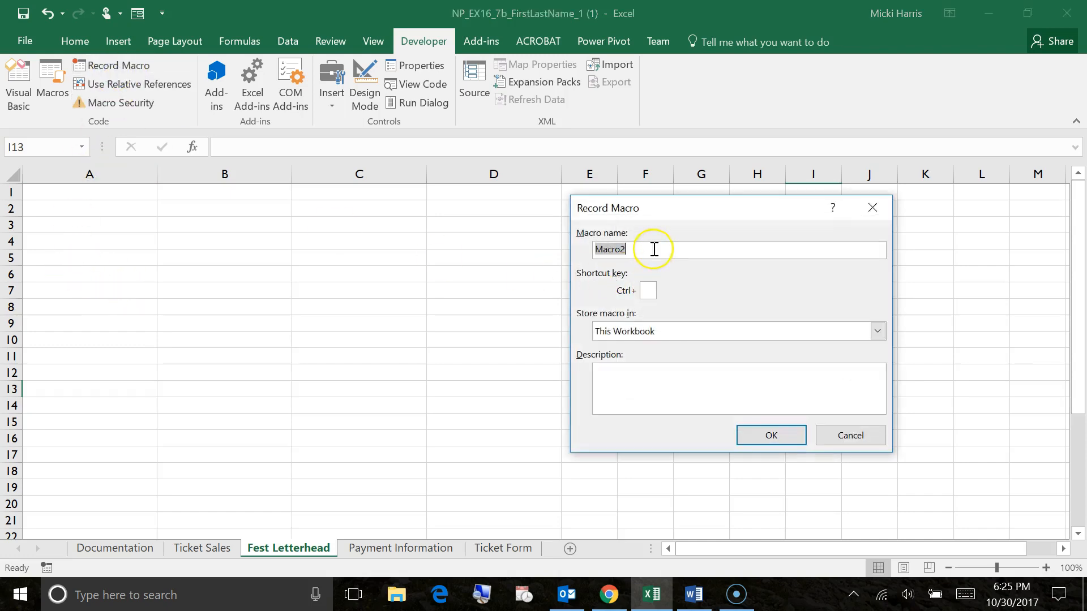
{"action": "type", "text": "Fest_Letterhead"}
{"action": "left_click", "coordinate": [651, 290]}
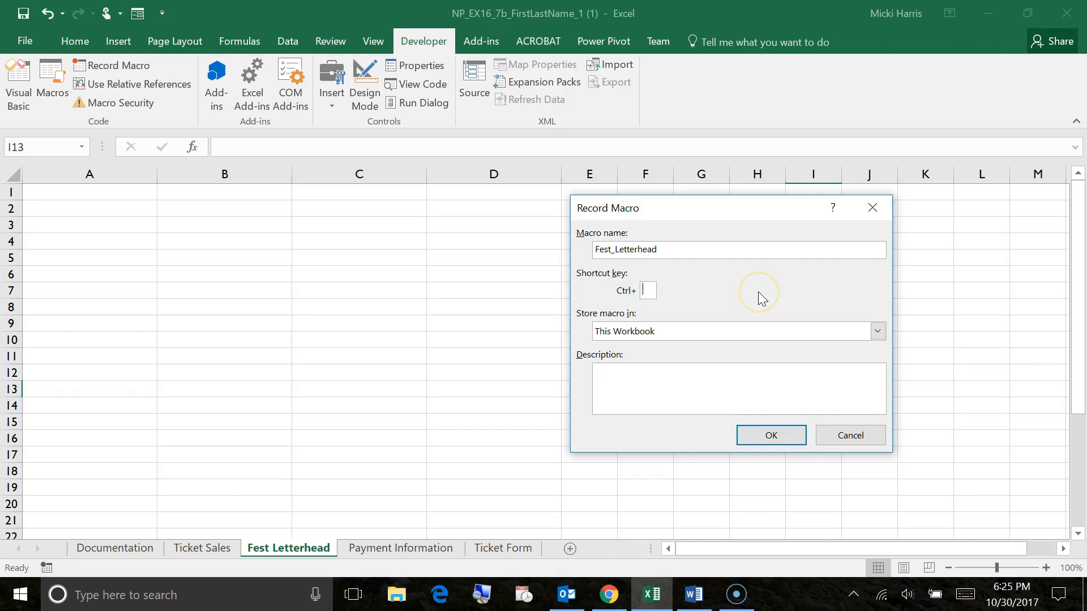
{"action": "type", "text": "L"}
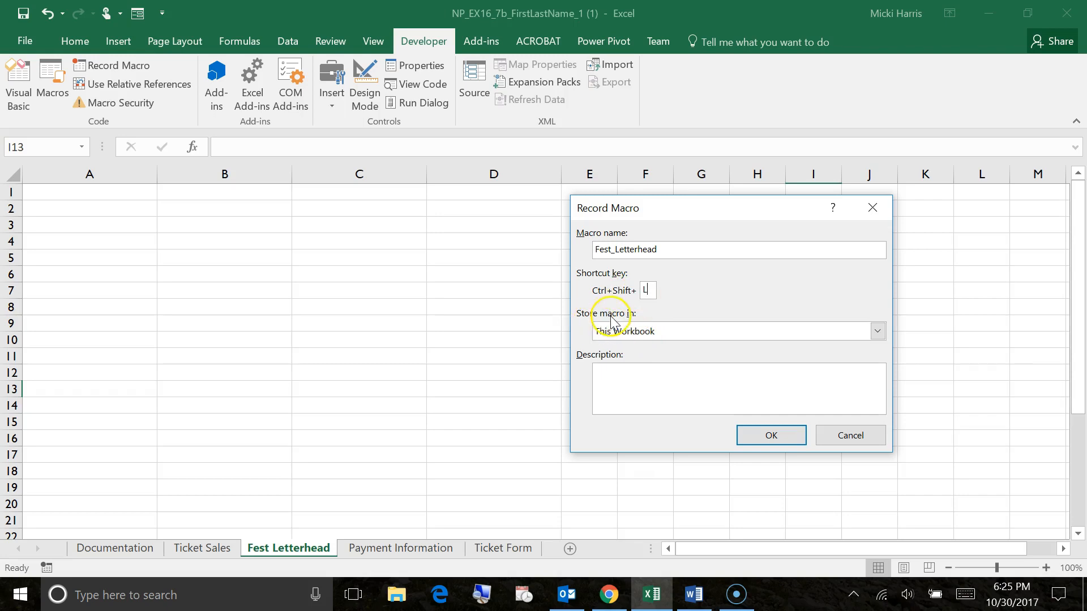
Describe the macro as "Macro to add the Cambridge ARts Fest letterhead to a worksheet." and begin recording.
{"action": "left_click", "coordinate": [608, 375]}
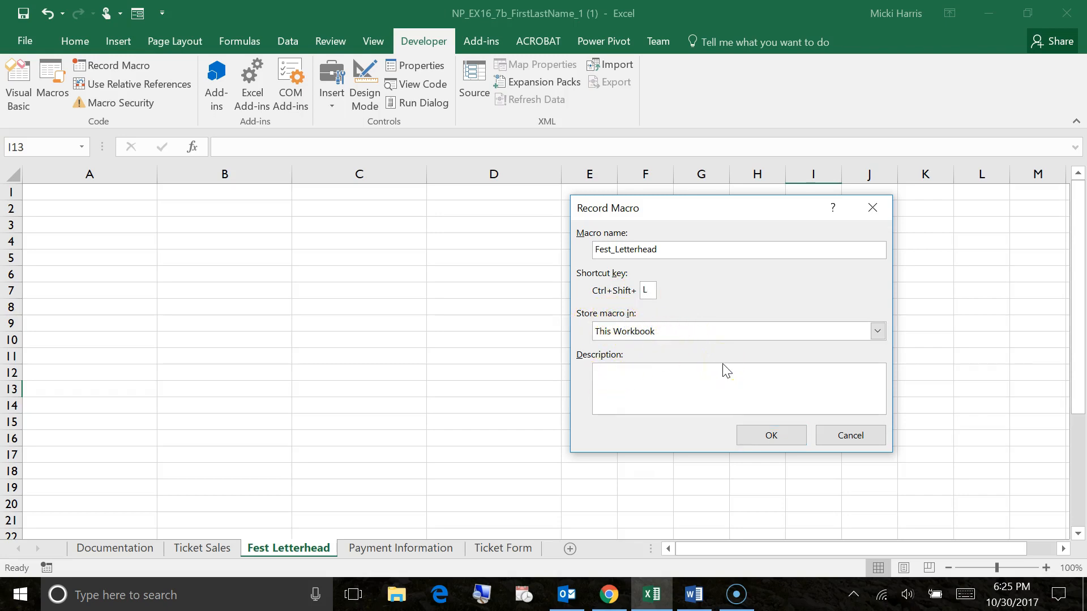
{"action": "type", "text": "Macro to add the Cambridge ART Fest letterhead to a worksheet."}
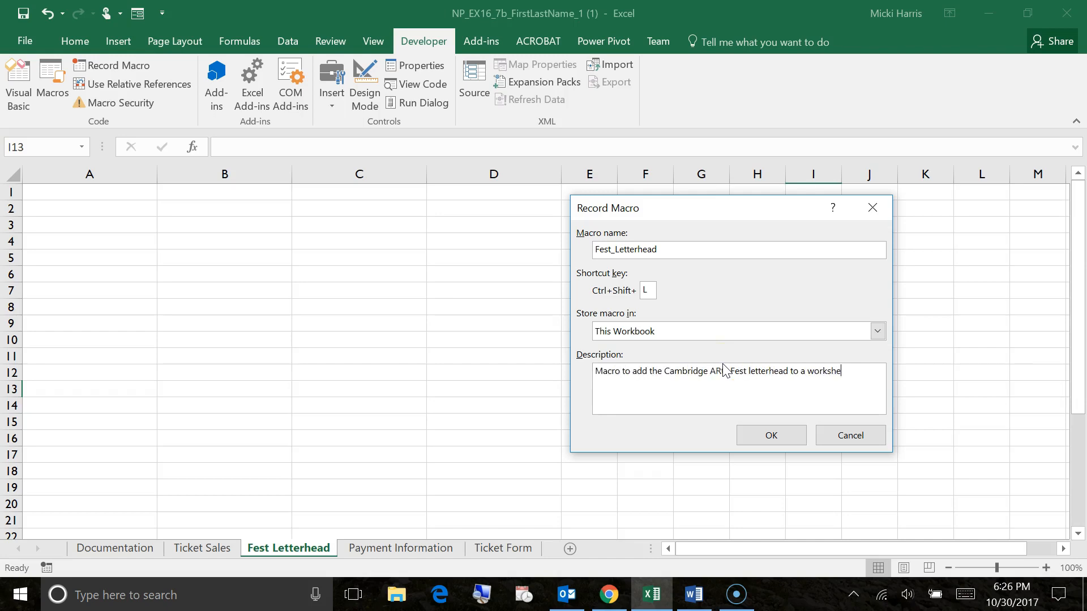
{"action": "left_click", "coordinate": [749, 380]}
{"action": "left_click", "coordinate": [770, 436]}
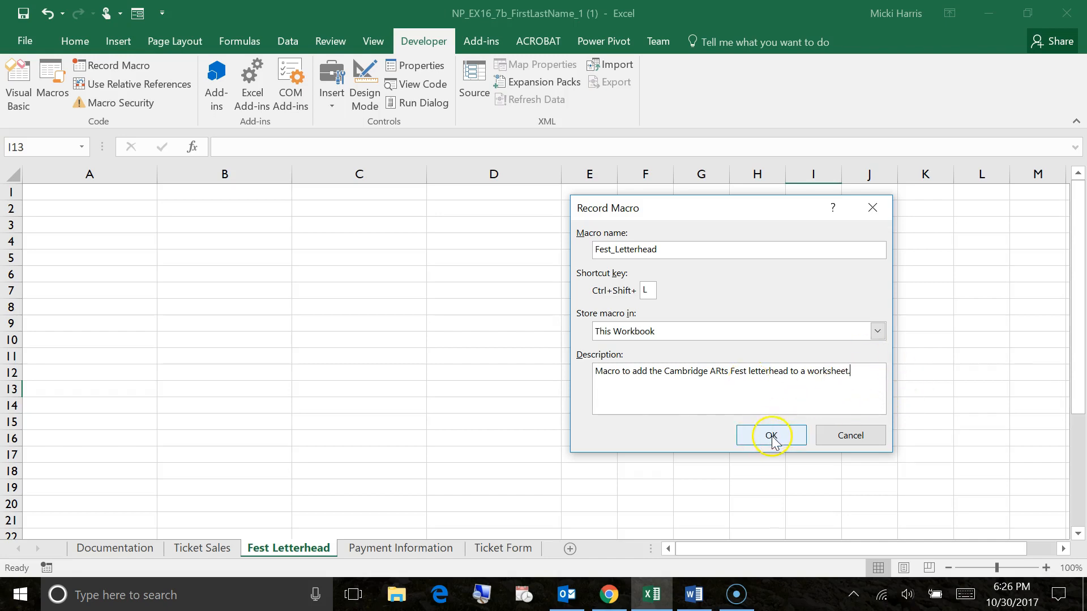
{"action": "left_click", "coordinate": [771, 437]}
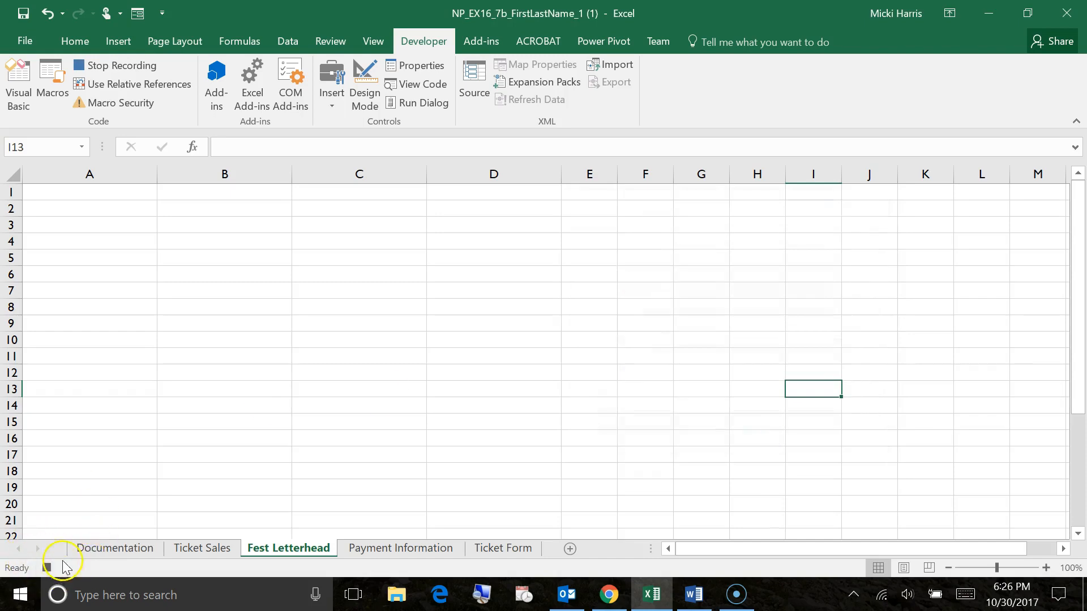
Set the width of columns A through D to 21 on the Fest Letterhead sheet.
{"action": "left_click", "coordinate": [156, 404]}
{"action": "left_click_drag", "start_coordinate": [92, 175], "coordinate": [485, 165]}
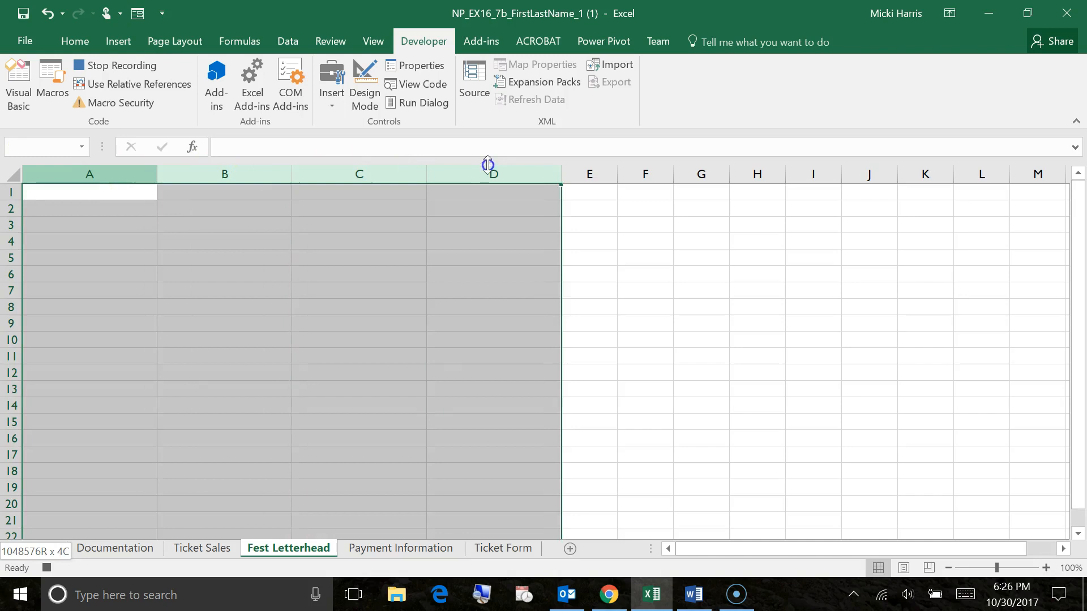
{"action": "left_click", "coordinate": [75, 41]}
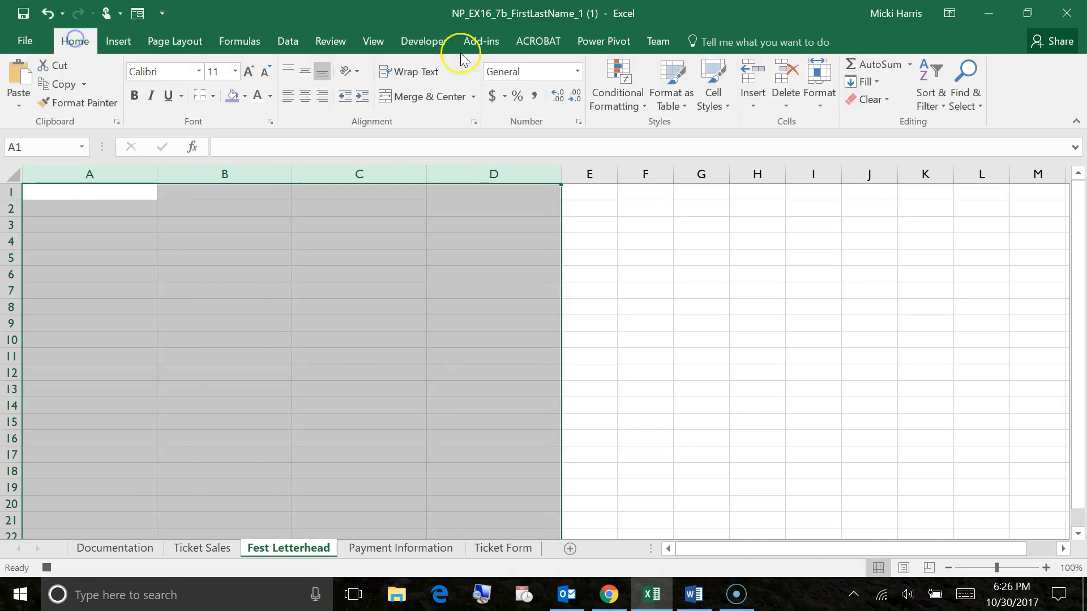
{"action": "left_click", "coordinate": [821, 106]}
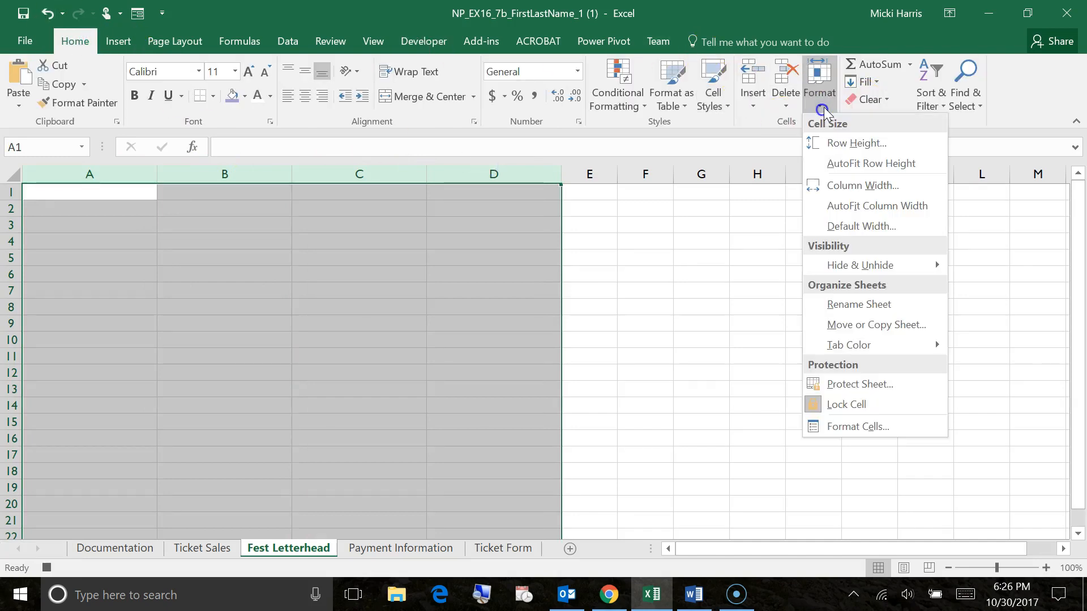
{"action": "left_click", "coordinate": [856, 185]}
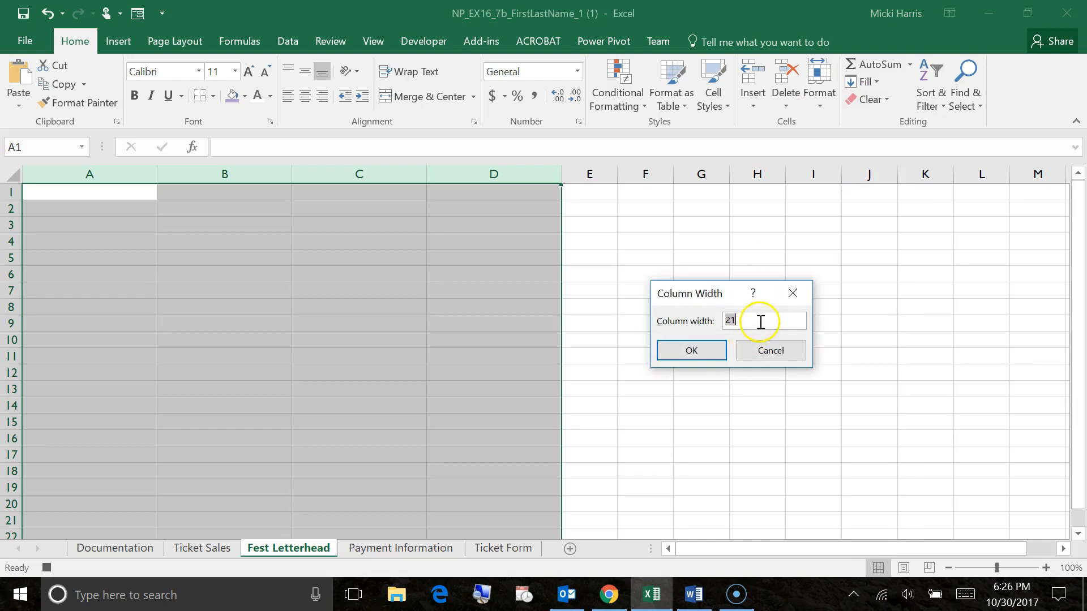
{"action": "left_click", "coordinate": [744, 319]}
{"action": "type", "text": ".5"}
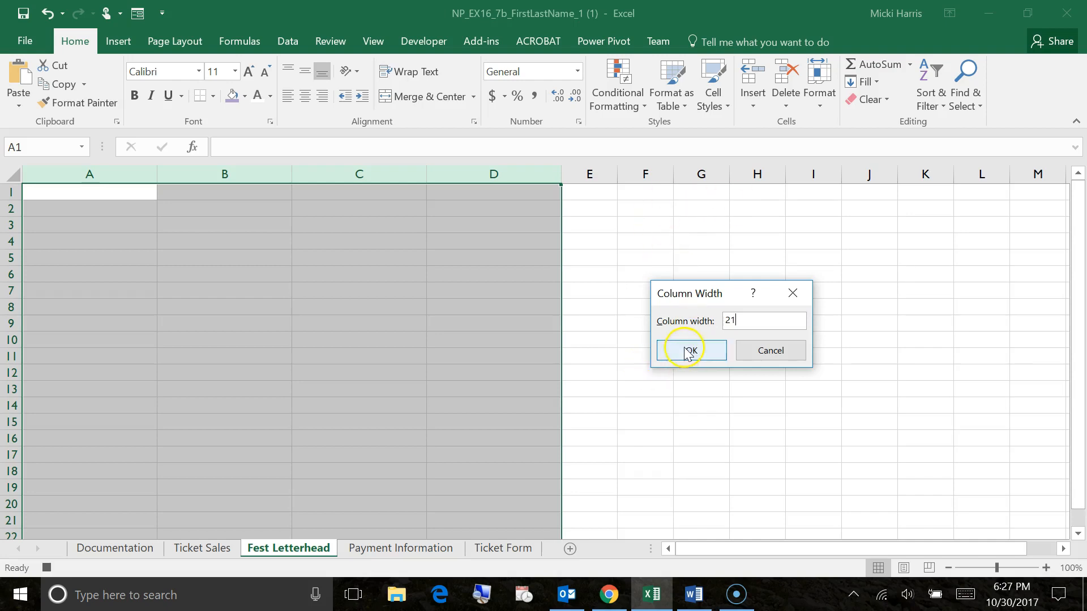
{"action": "left_click", "coordinate": [690, 351]}
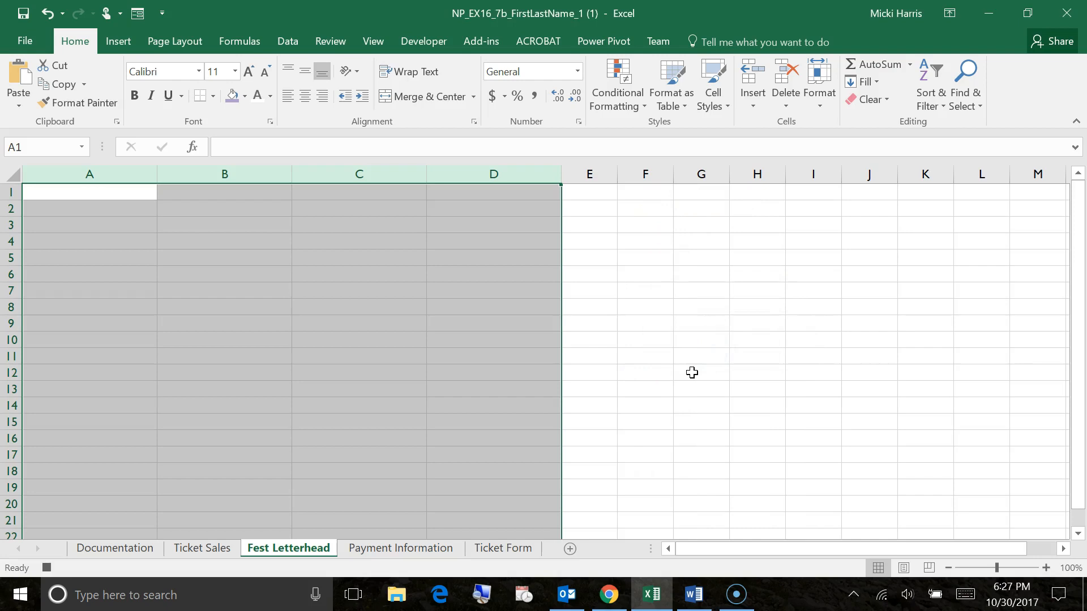
{"action": "left_click", "coordinate": [536, 323]}
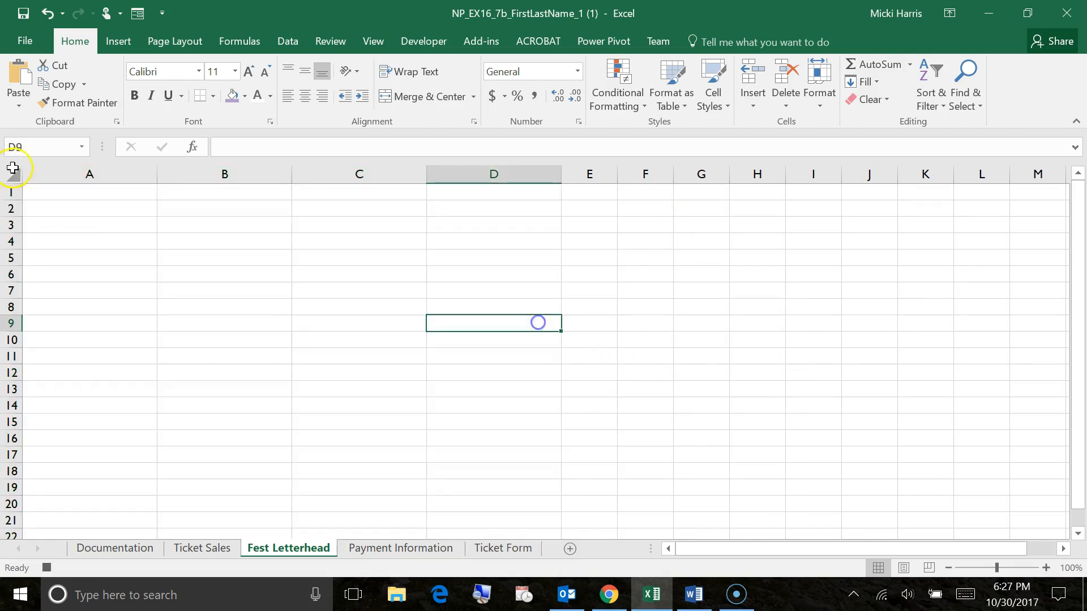
Merge and center cells A1:D1 and enter the title "Cambridge Arts Fest".
{"action": "left_click_drag", "start_coordinate": [74, 190], "coordinate": [454, 190]}
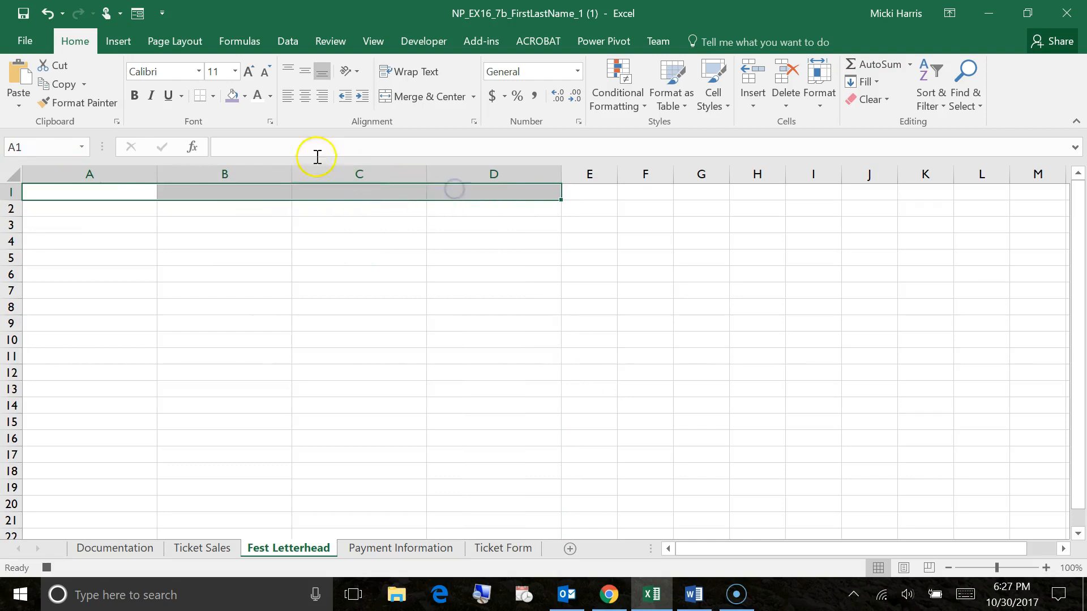
{"action": "left_click", "coordinate": [416, 96]}
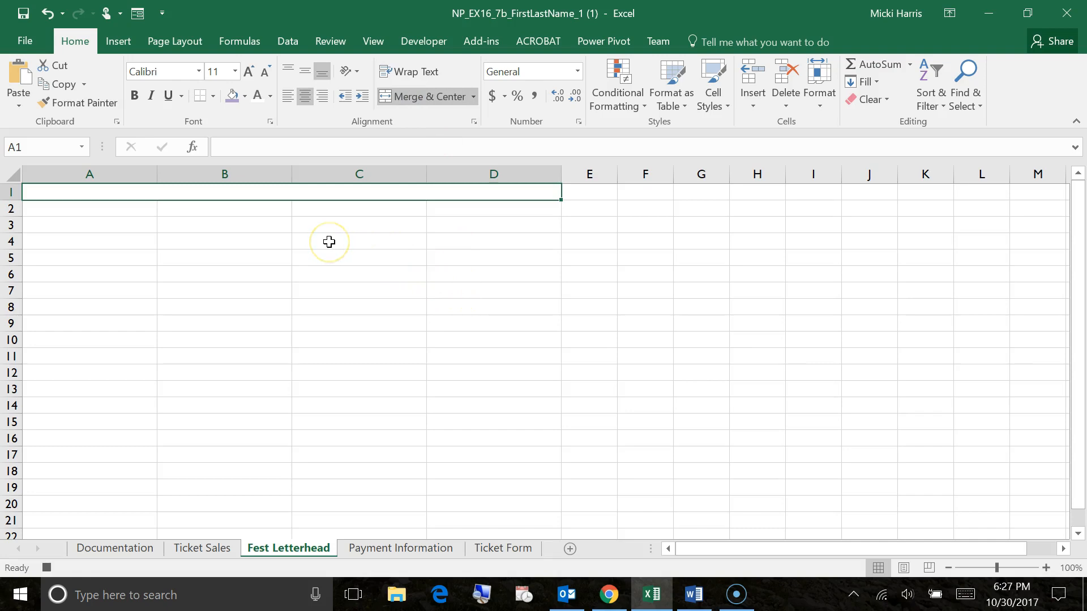
{"action": "type", "text": "Cambridge Arts Fest"}
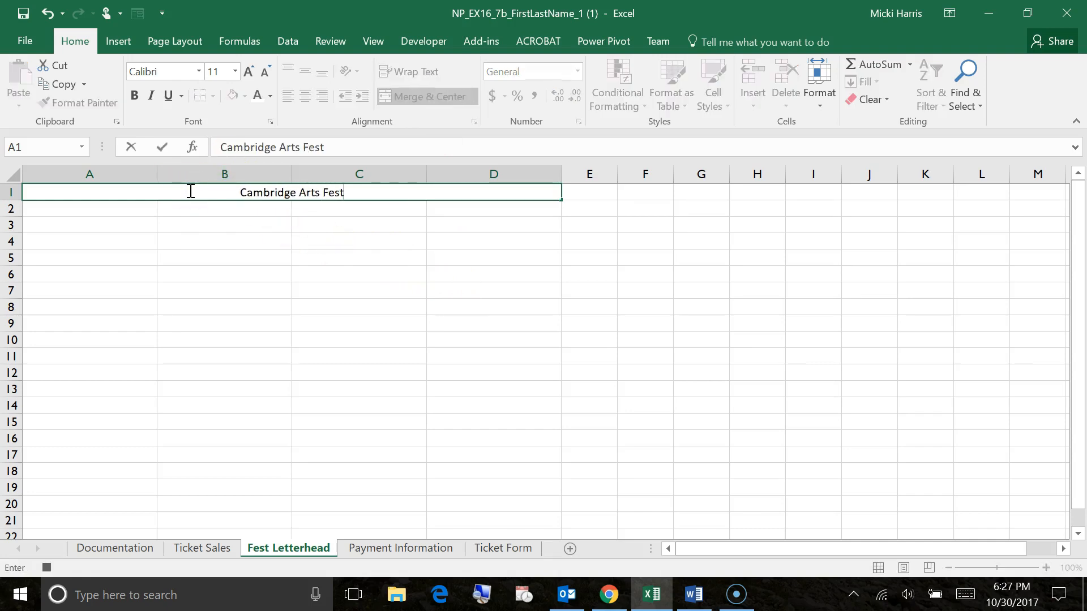
{"action": "left_click", "coordinate": [331, 255]}
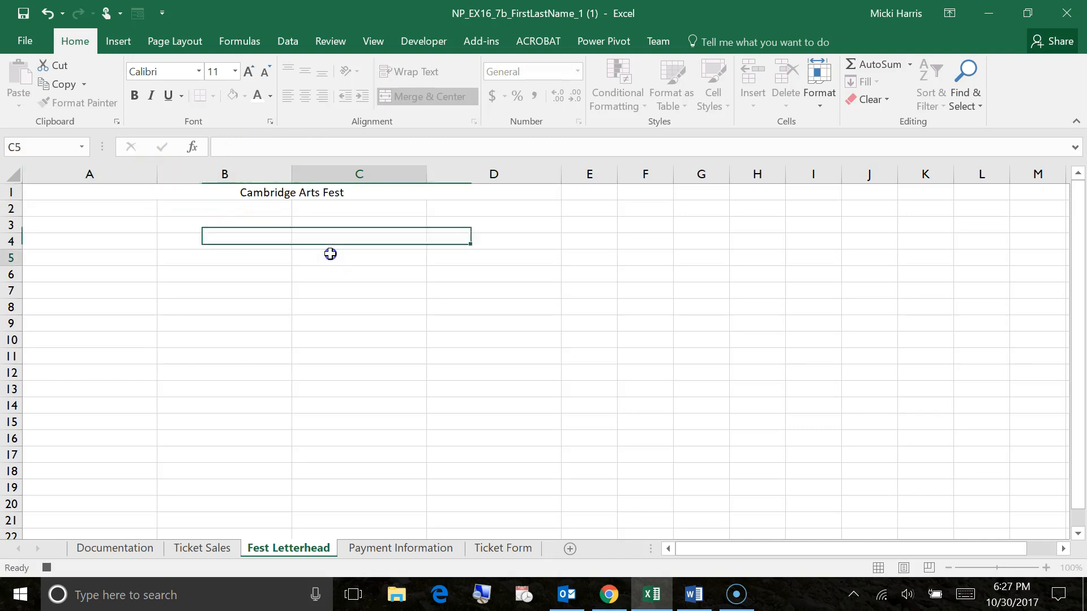
Give the merged title cell A1 a light purple theme fill and a White, Background 1 font color.
{"action": "left_click", "coordinate": [318, 192]}
{"action": "left_click", "coordinate": [245, 97]}
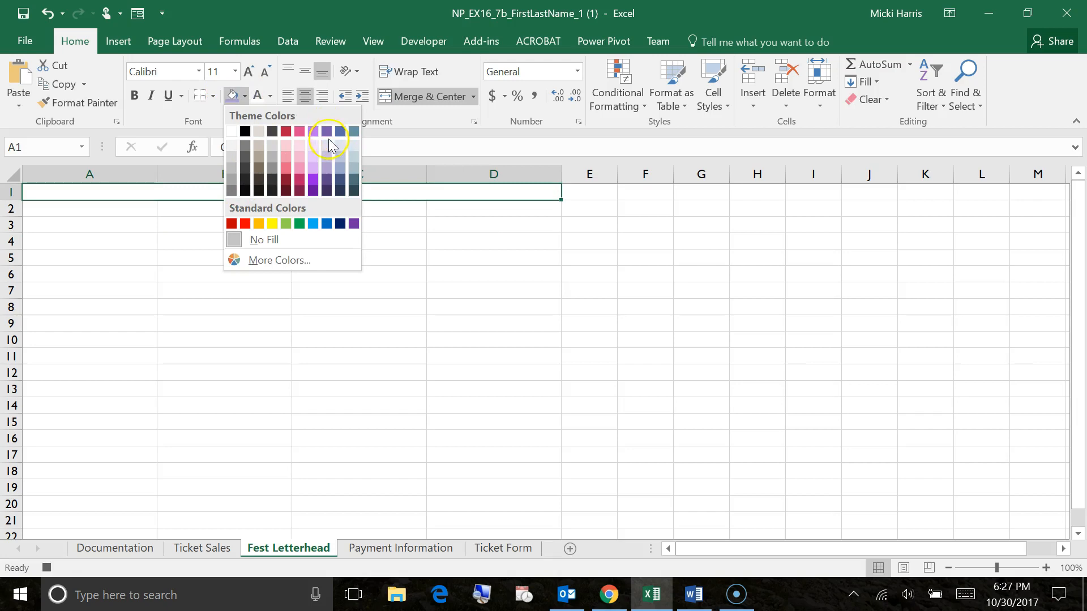
{"action": "left_click", "coordinate": [329, 168]}
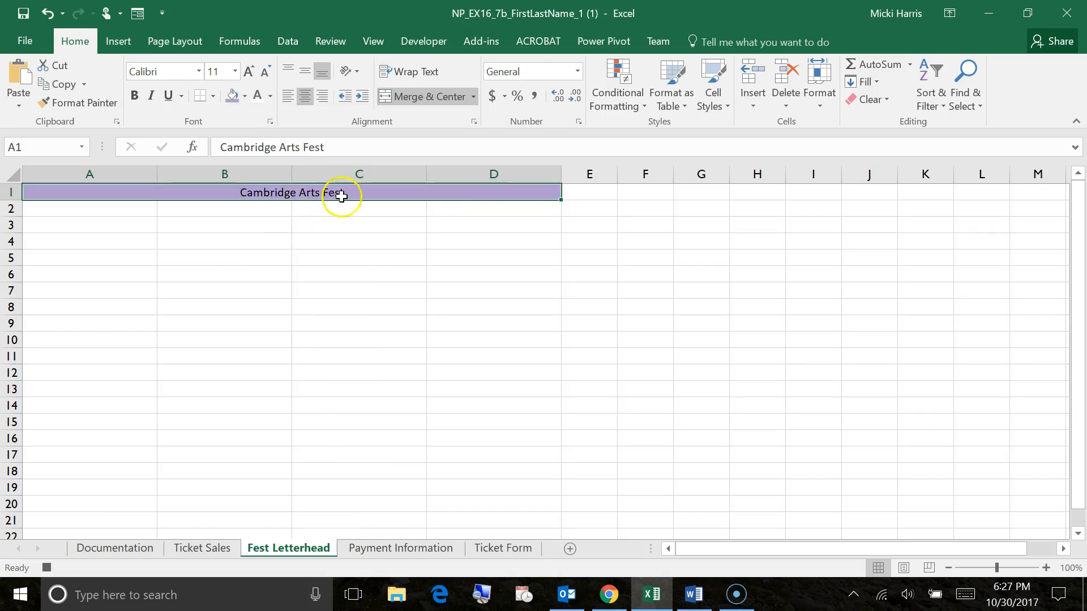
{"action": "left_click", "coordinate": [271, 95]}
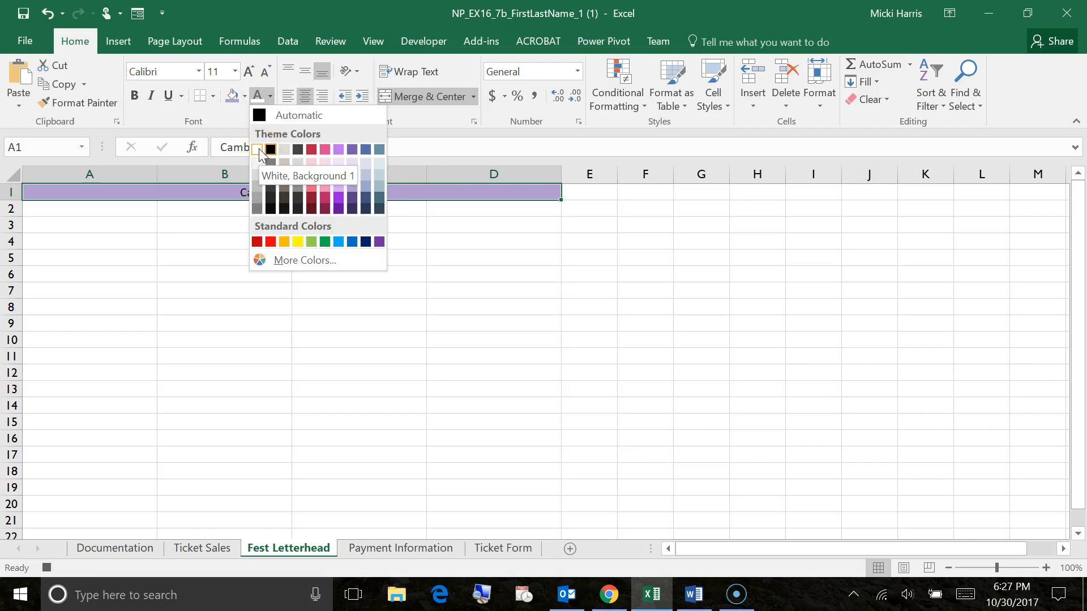
{"action": "left_click", "coordinate": [260, 148]}
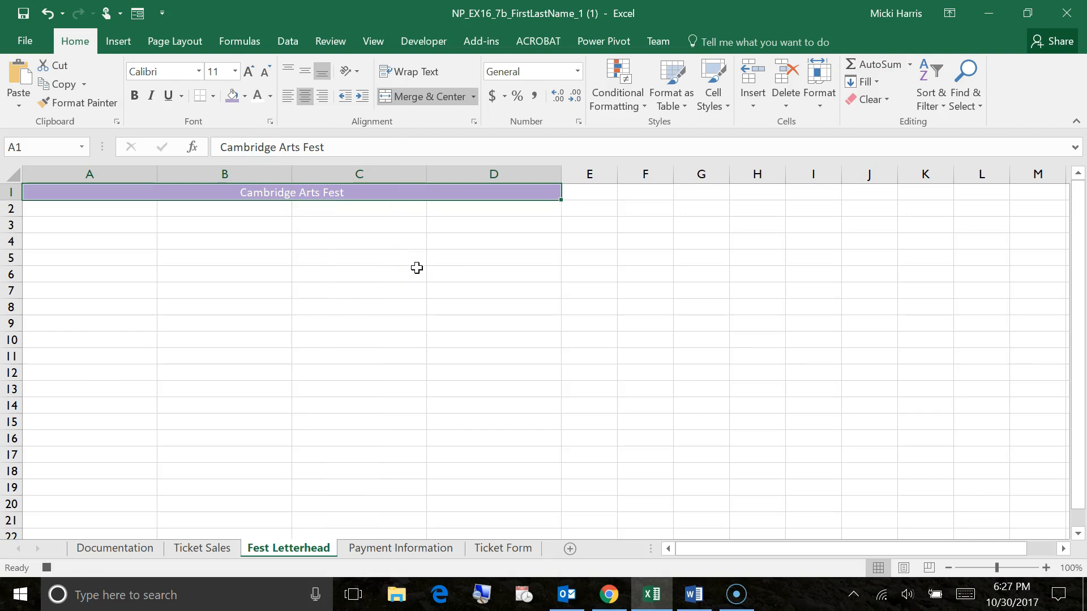
Italicize the title in A1 at font size 24 and stop recording the macro.
{"action": "left_click", "coordinate": [154, 98]}
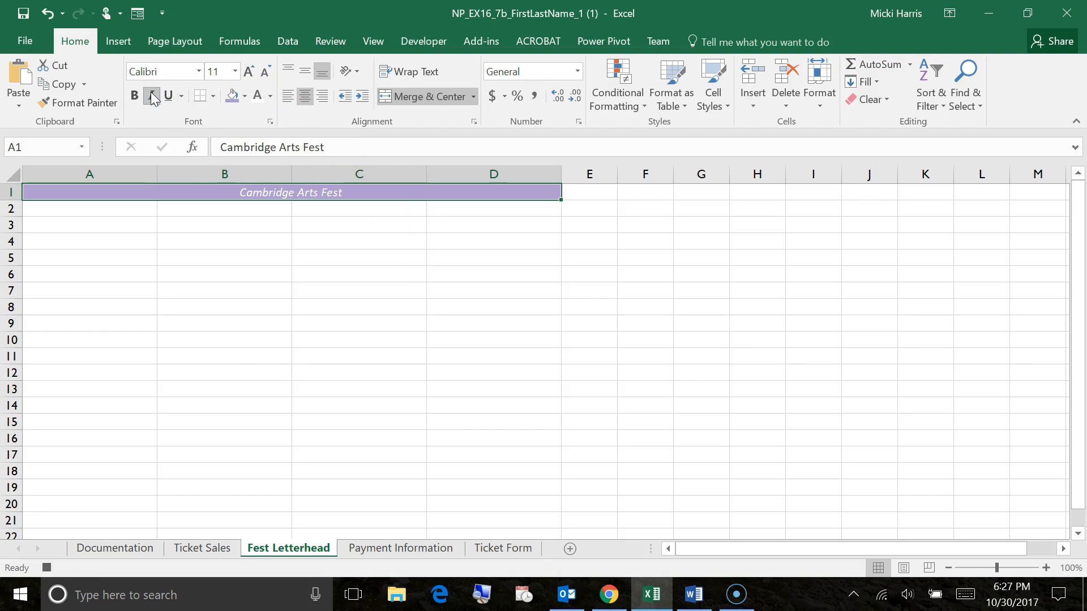
{"action": "left_click", "coordinate": [235, 72]}
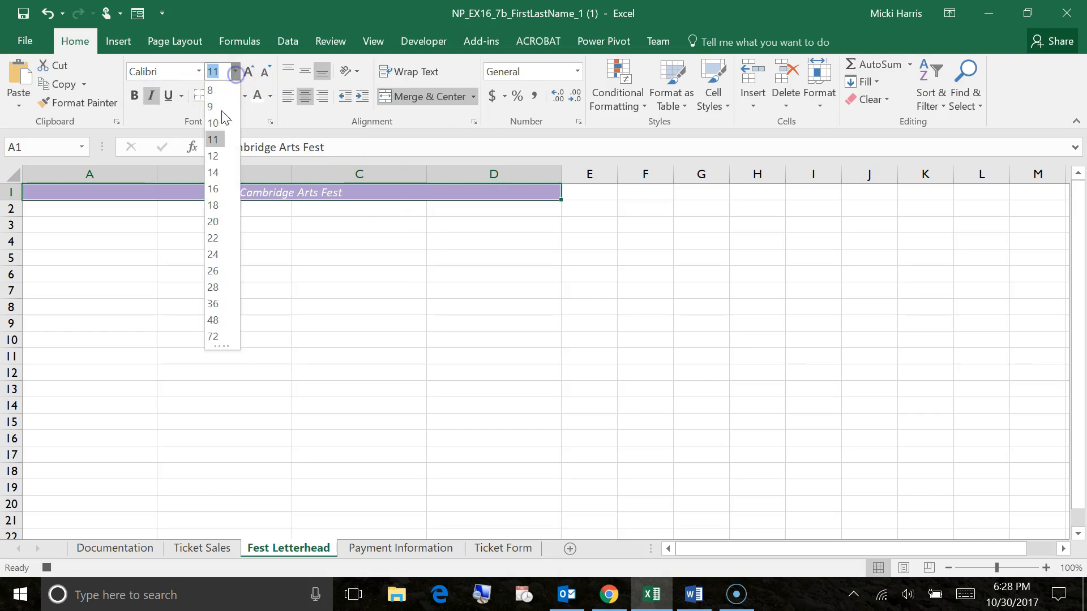
{"action": "left_click", "coordinate": [213, 254]}
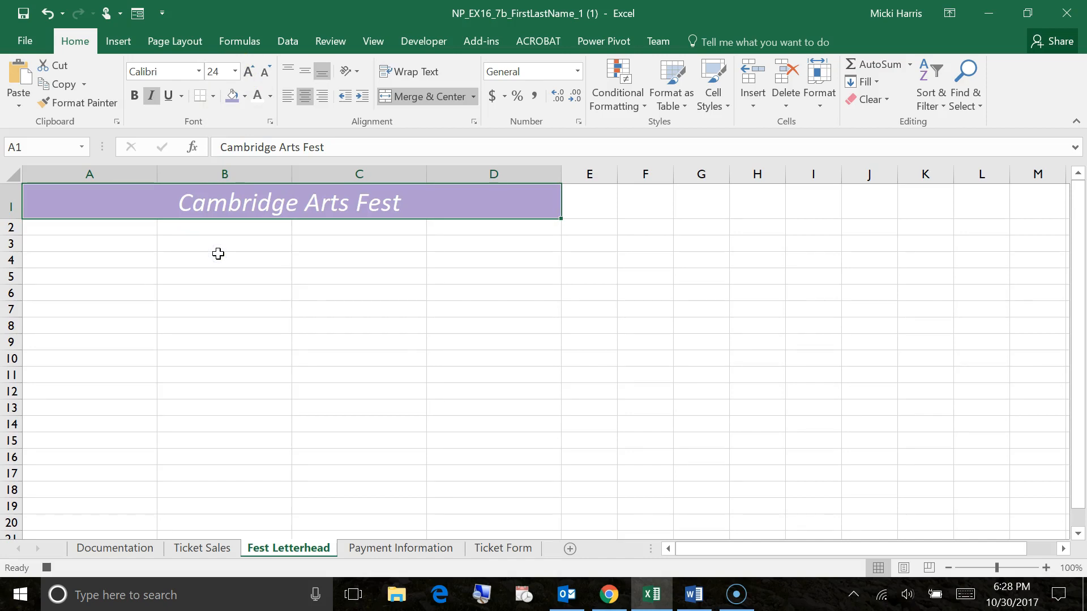
{"action": "left_click", "coordinate": [46, 568]}
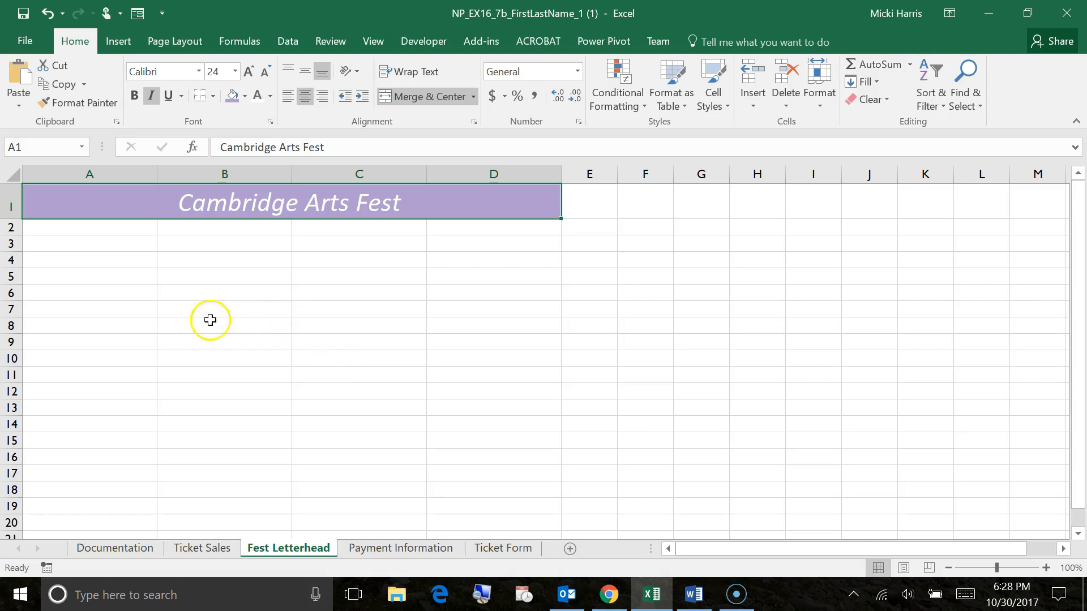
Run the Fest_Letterhead macro from cell A1 of the Payment Information sheet.
{"action": "left_click", "coordinate": [368, 548]}
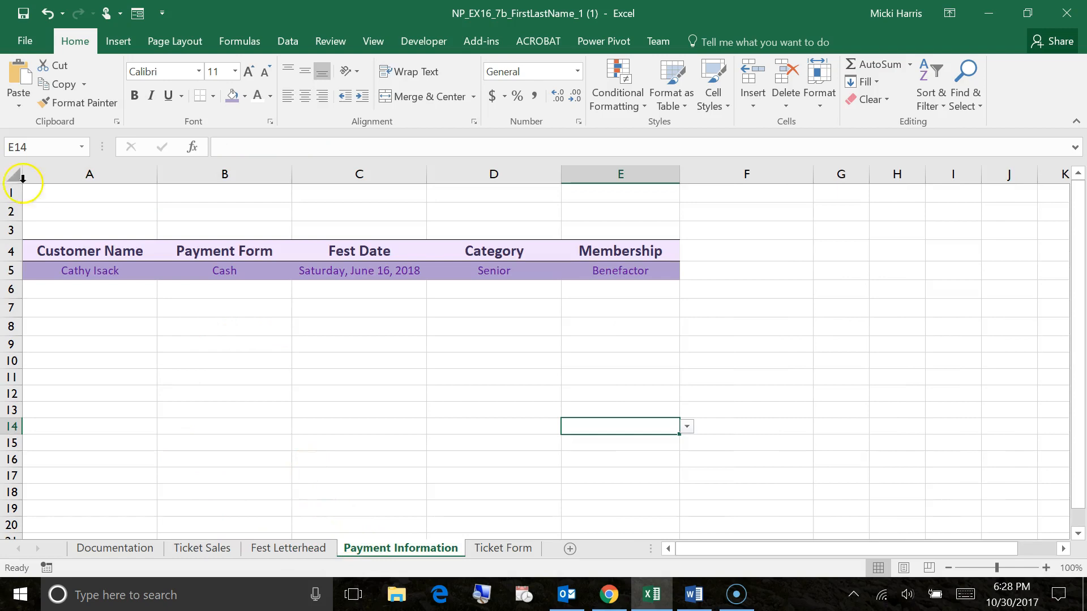
{"action": "left_click", "coordinate": [45, 194]}
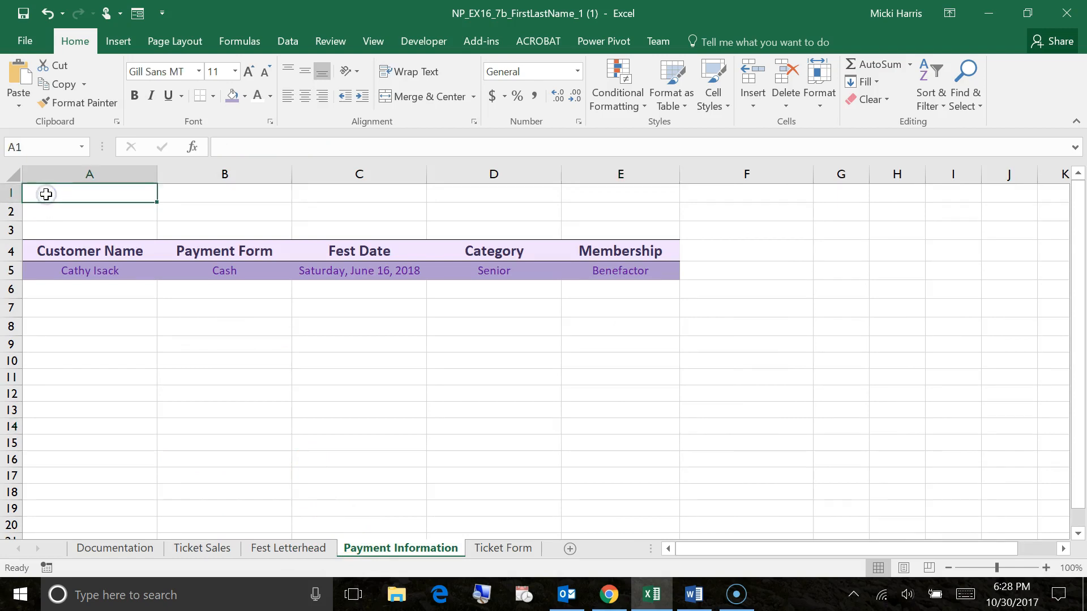
{"action": "left_click", "coordinate": [419, 41]}
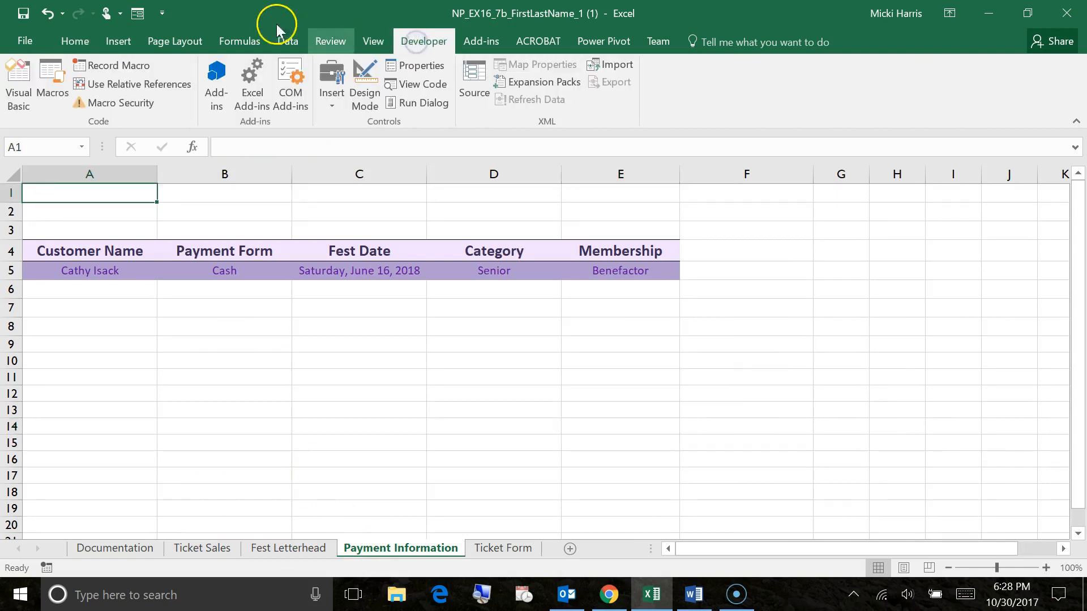
{"action": "left_click", "coordinate": [59, 76]}
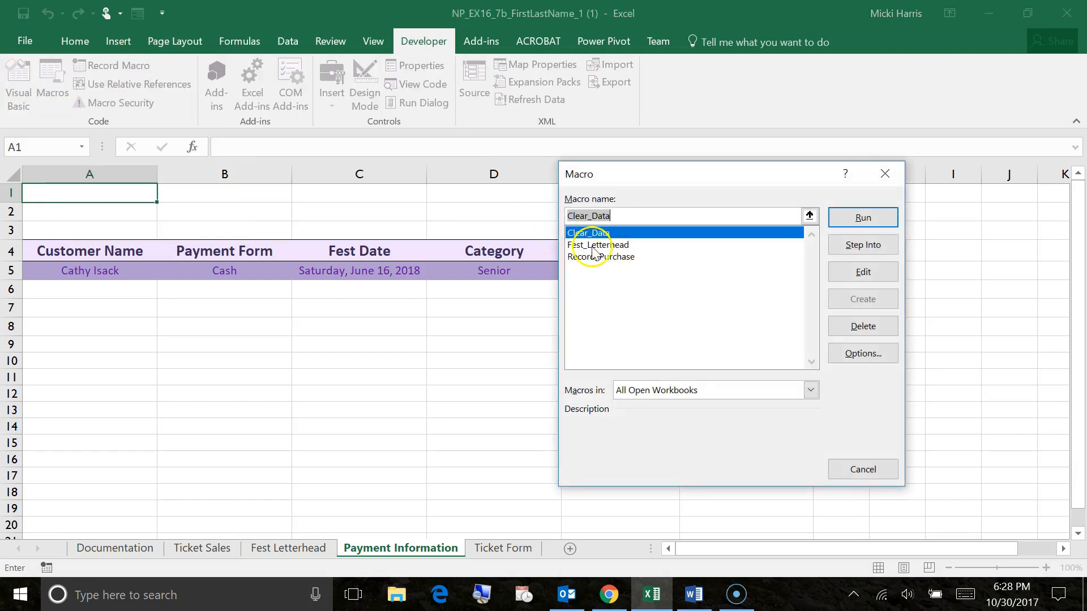
{"action": "left_click", "coordinate": [596, 247]}
{"action": "left_click", "coordinate": [879, 220]}
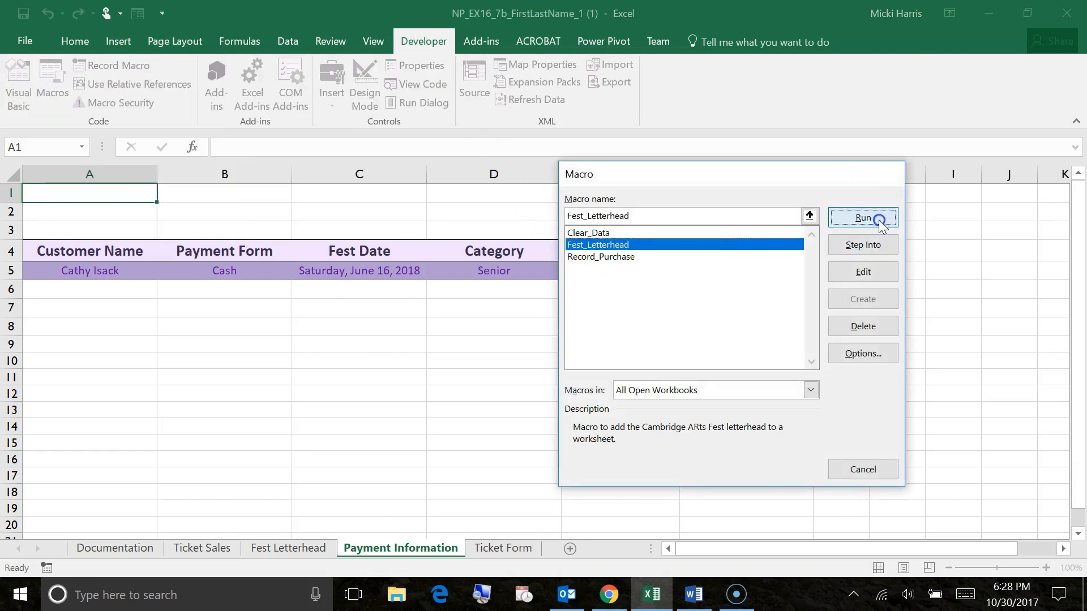